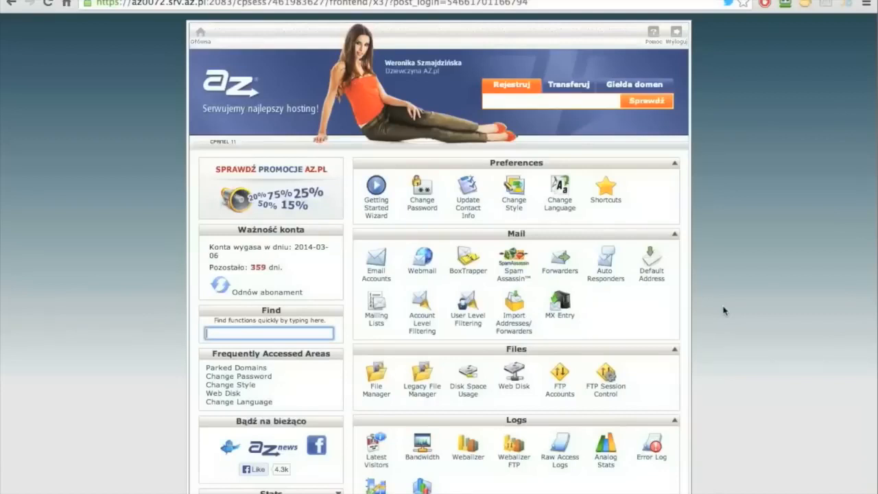
- Scroll the cPanel home page down to the popular applications section showing Softaculous
scroll(723, 311, "down", 5)
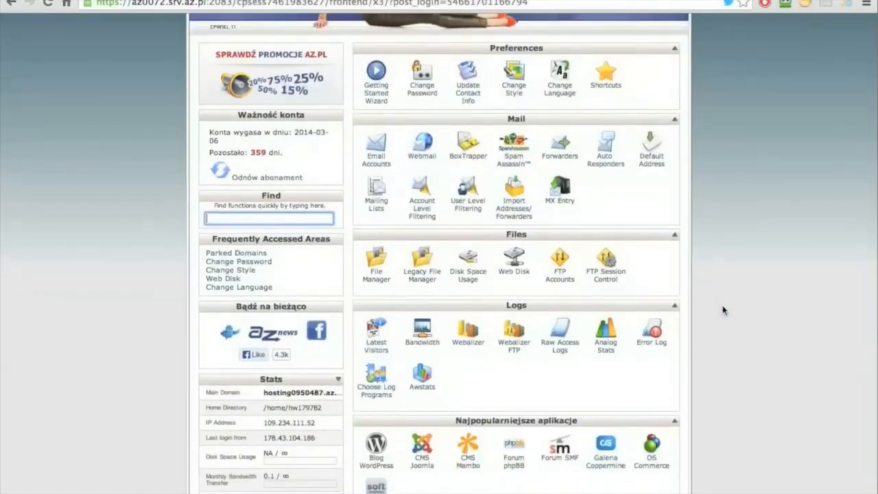
scroll(723, 310, "down", 2)
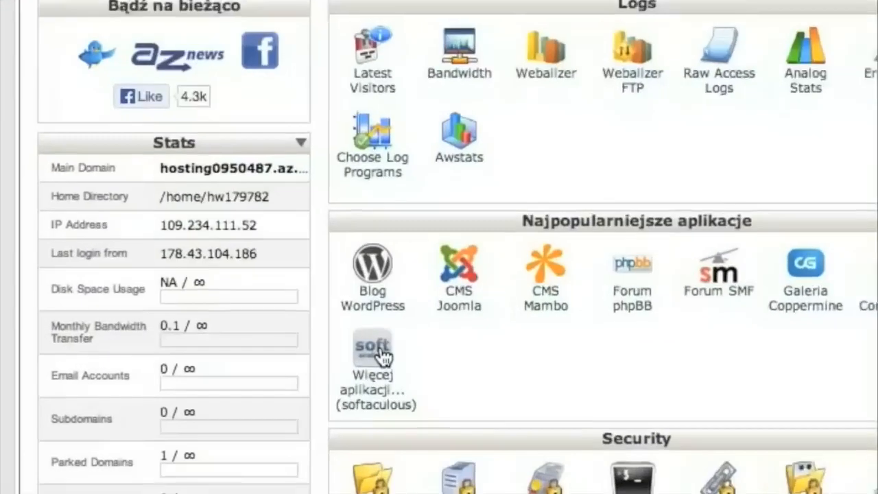
- Open EPESI under the ERP category in Softaculous and bring up its Install form
left_click(379, 349)
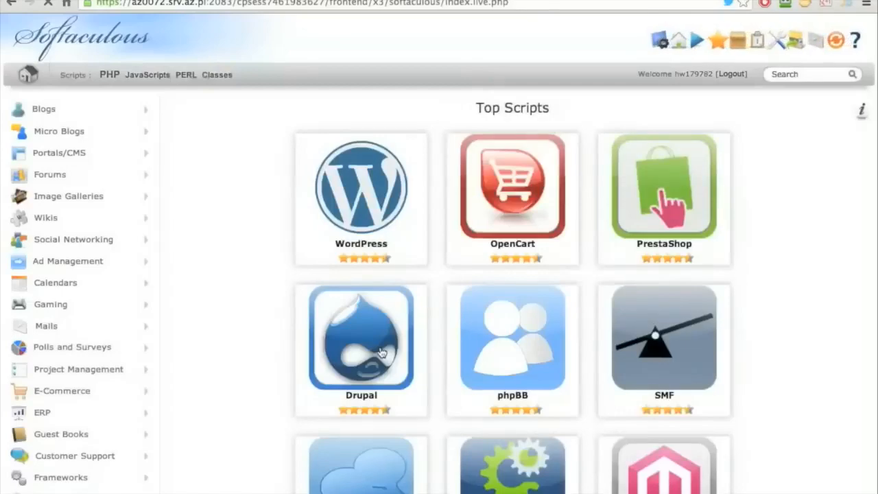
scroll(175, 368, "down", 1)
left_click(60, 414)
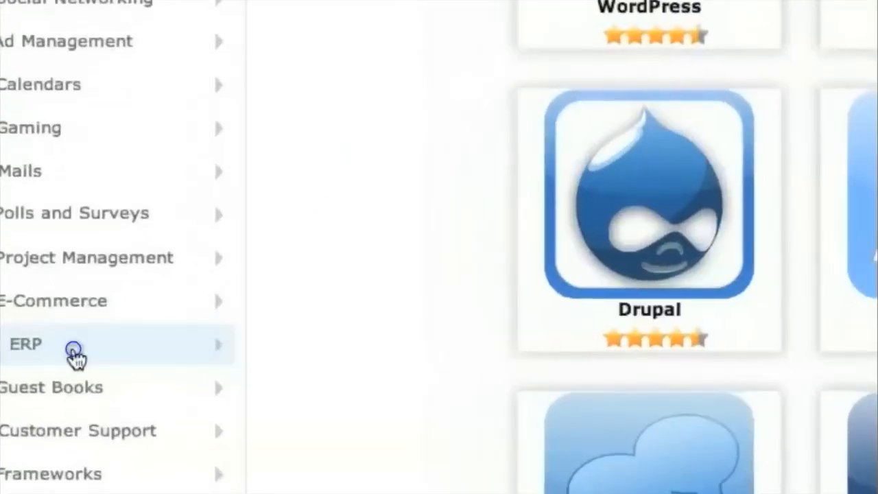
scroll(68, 439, "down", 1)
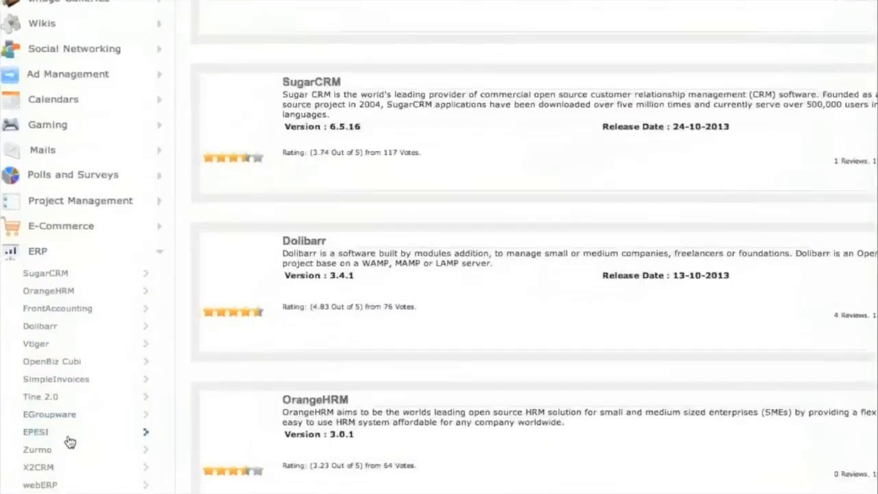
left_click(66, 432)
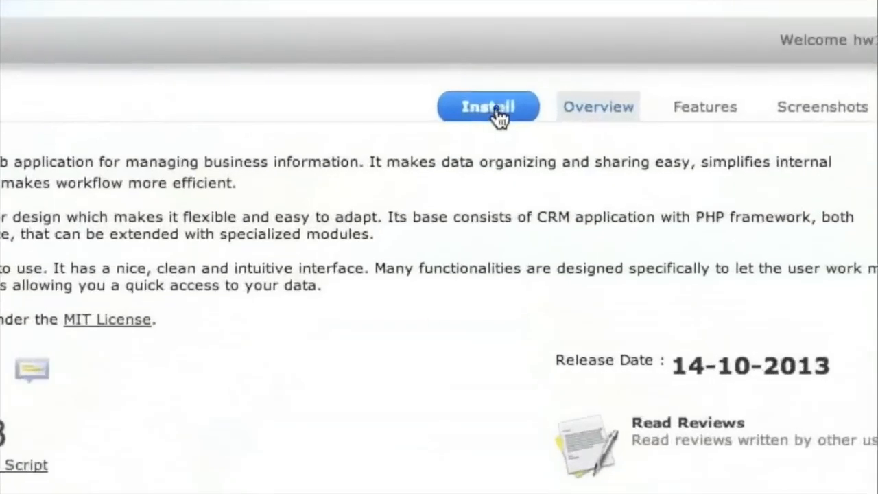
left_click(492, 107)
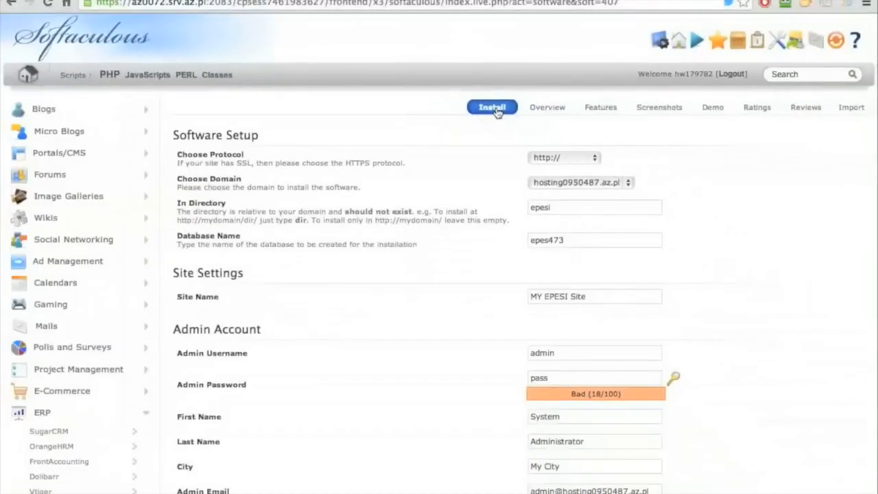
left_click(550, 154)
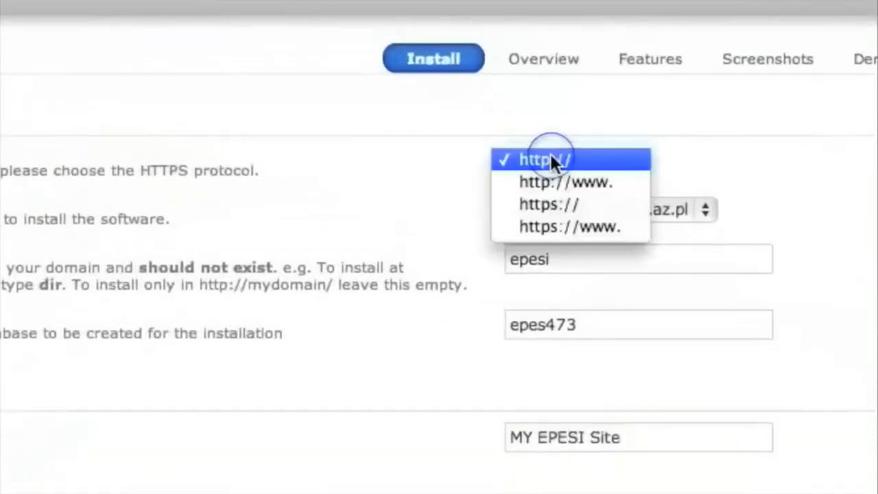
left_click(550, 155)
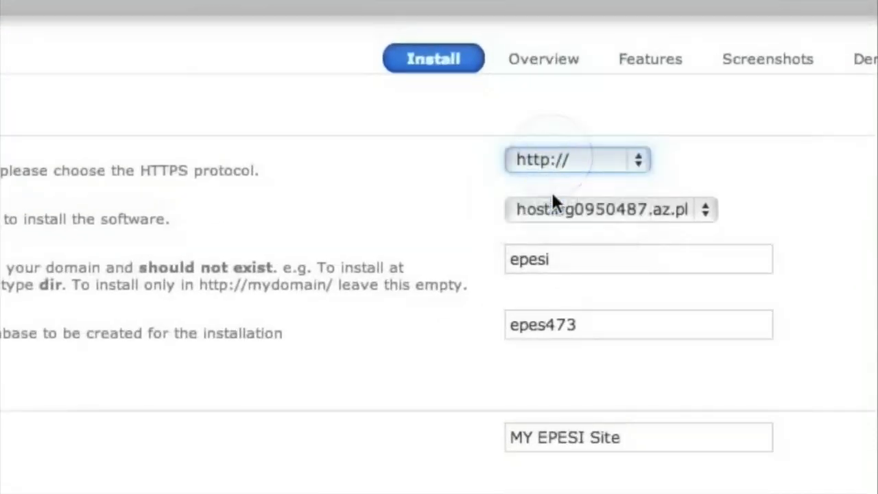
left_click(551, 207)
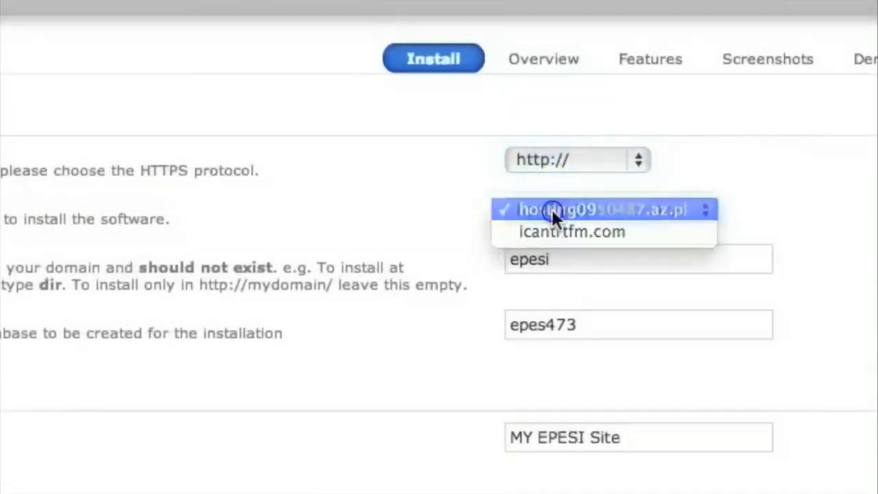
left_click(551, 207)
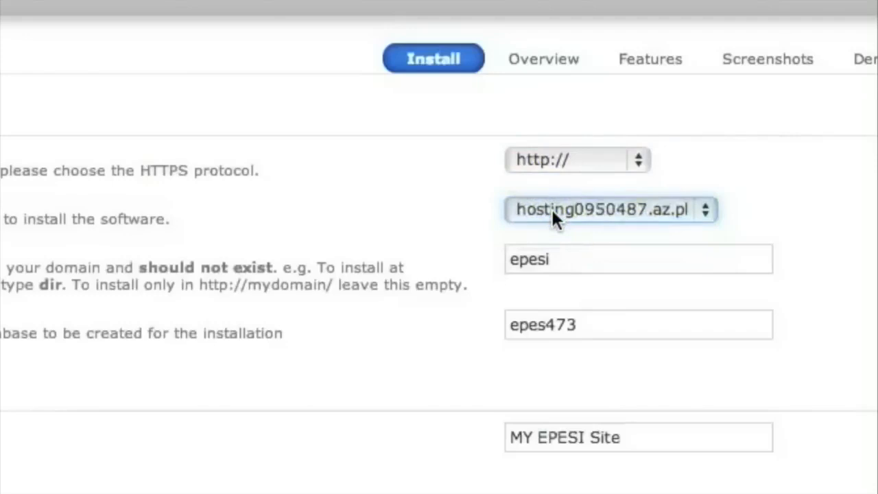
left_click(576, 264)
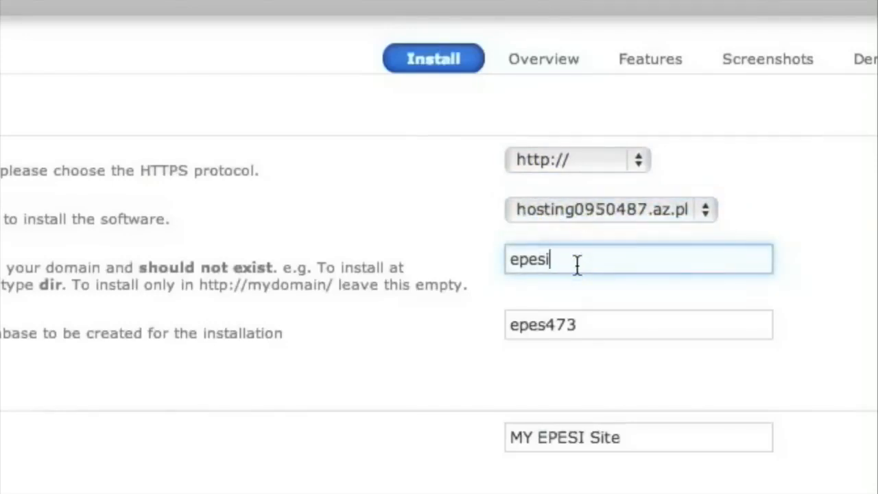
type("demo")
key("Tab")
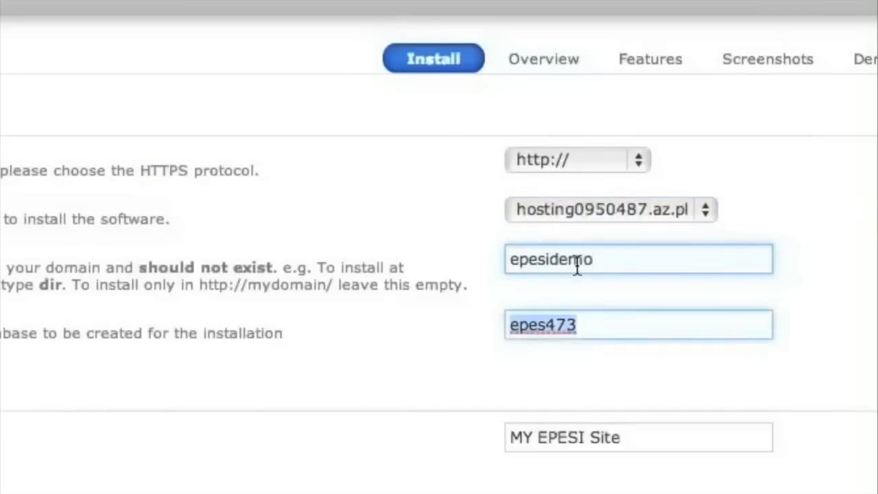
key("Tab")
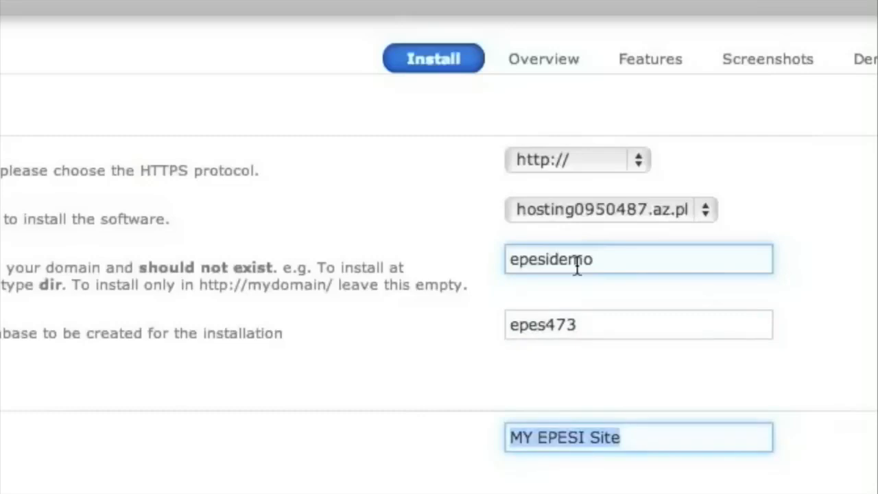
type("Telaxus")
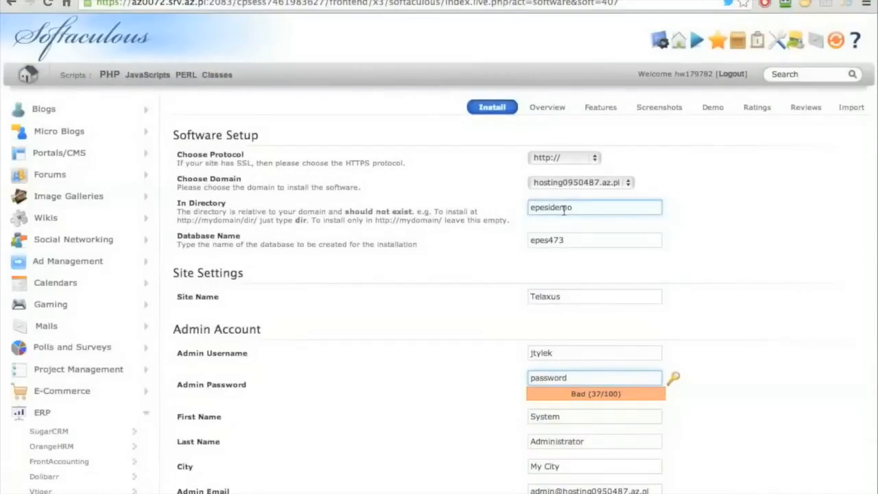
- Enter the admin's first and last name and set the city to Kraków
key("Tab")
key("Tab")
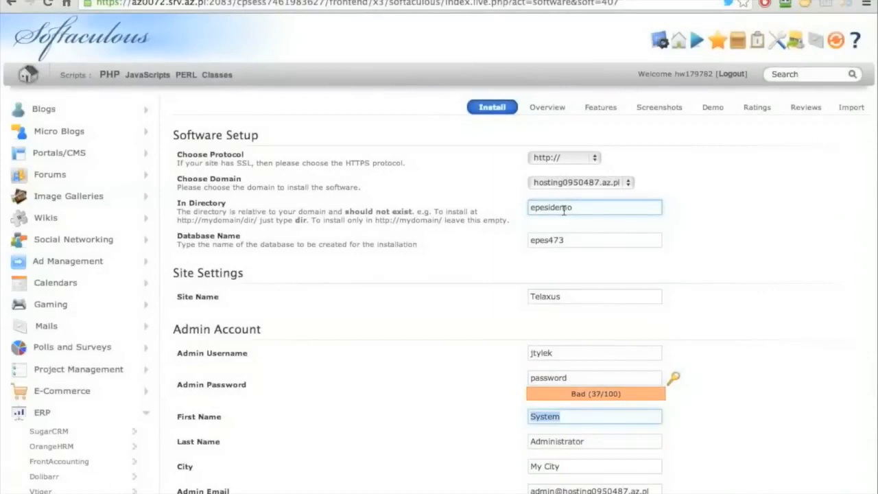
type("Joe")
key("Tab")
type("Doe")
key("Tab")
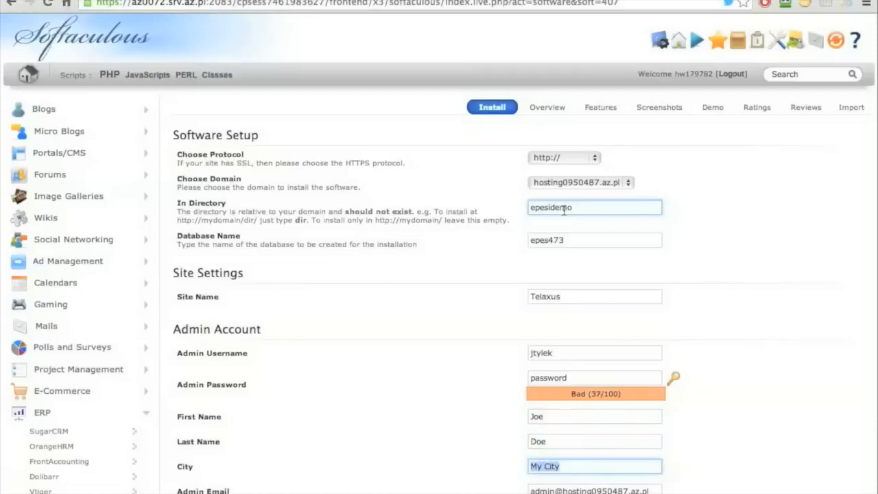
scroll(564, 211, "down", 3)
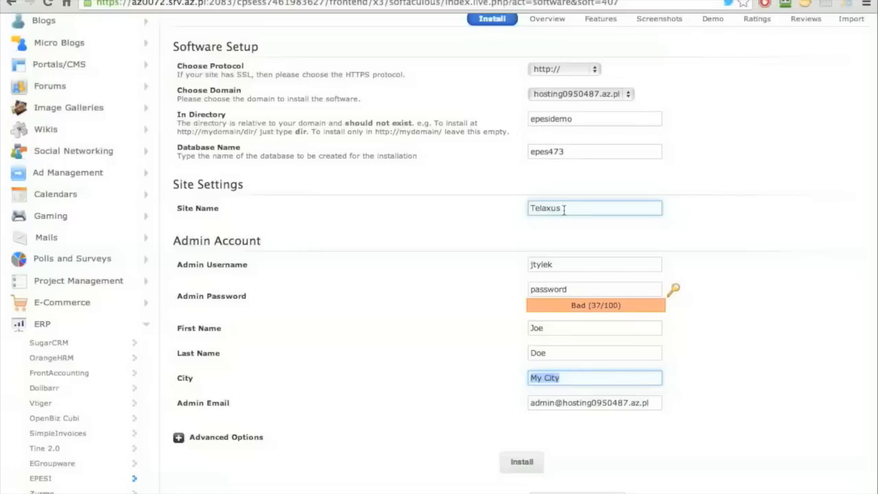
type("Kr")
key("Down")
key("Return")
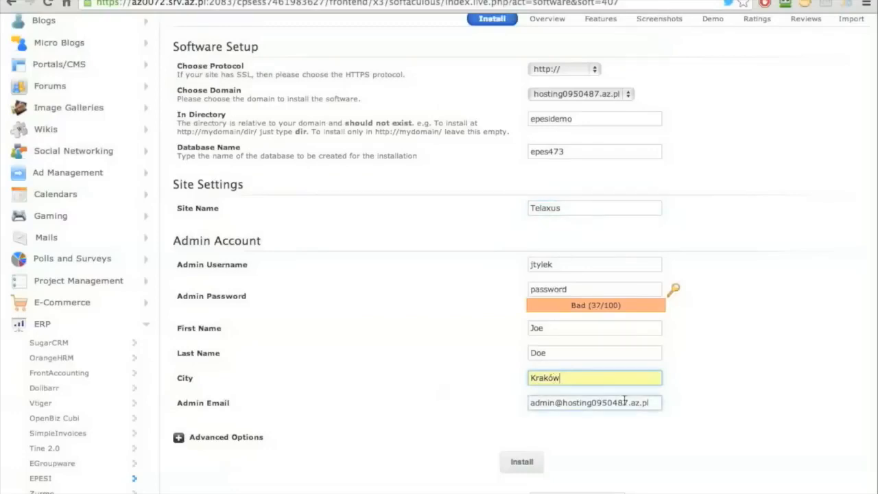
- Fill in the admin e-mail from the autofill suggestion and expand the advanced options
key("Tab")
type("jtyl")
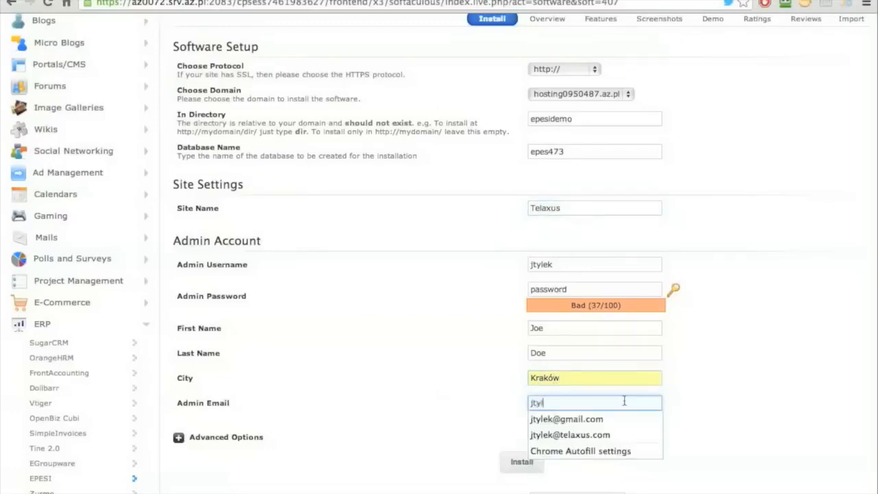
key("Down")
key("Return")
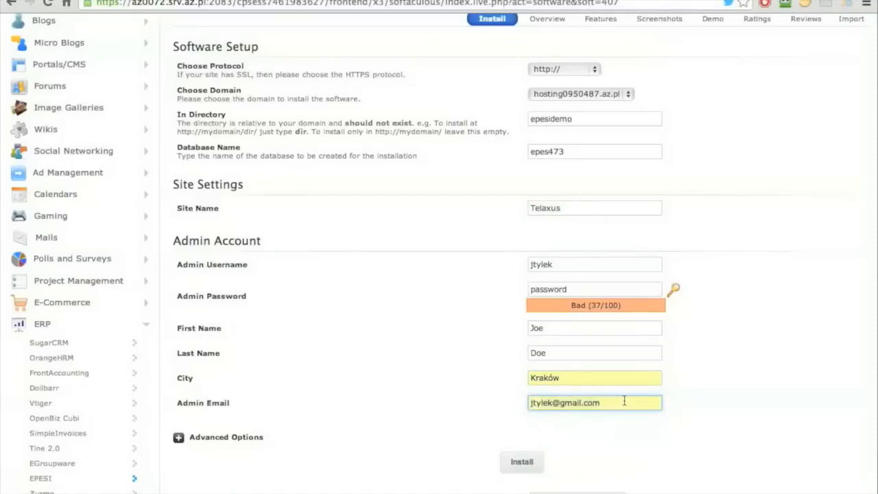
scroll(454, 406, "down", 1)
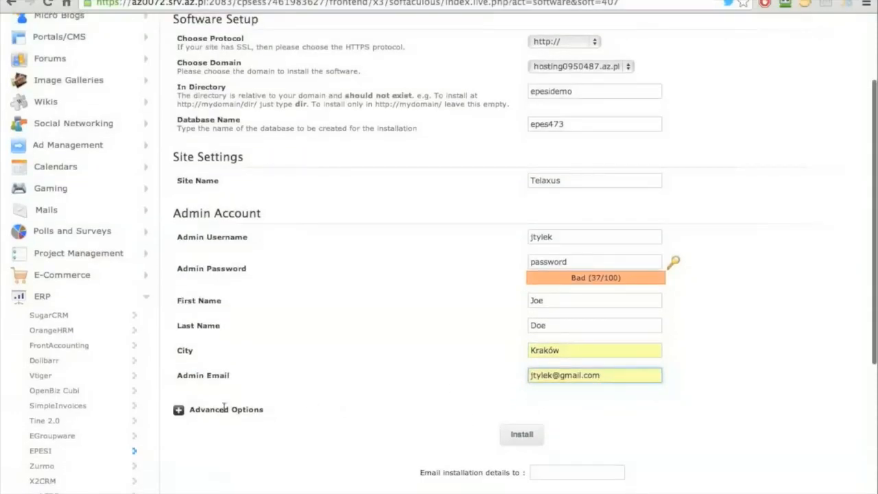
left_click(178, 409)
scroll(432, 309, "down", 1)
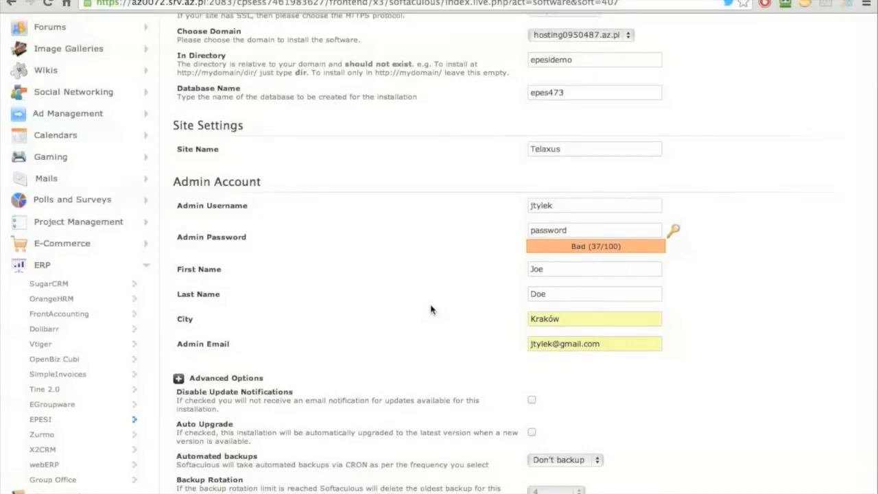
- Collapse the advanced options and run the EPESI installation into the epesidemo folder
left_click(178, 379)
left_click(523, 404)
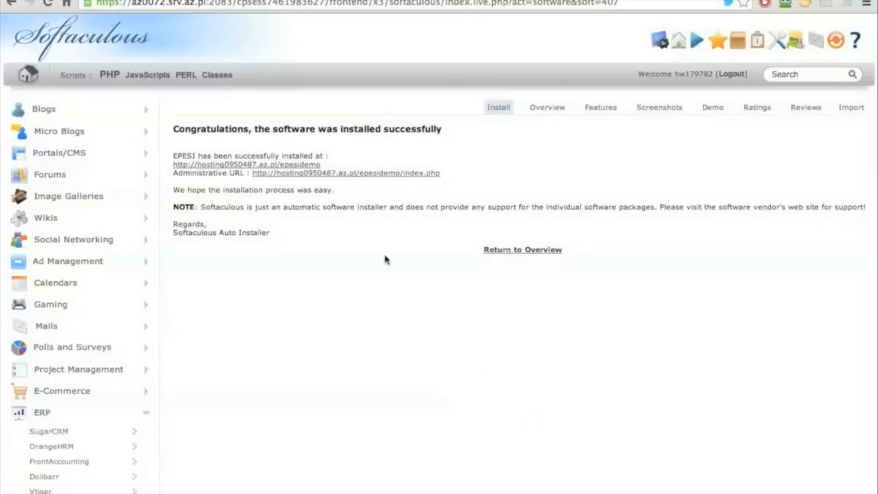
- Open the new epesidemo site and log in with the admin username and password
left_click(308, 164)
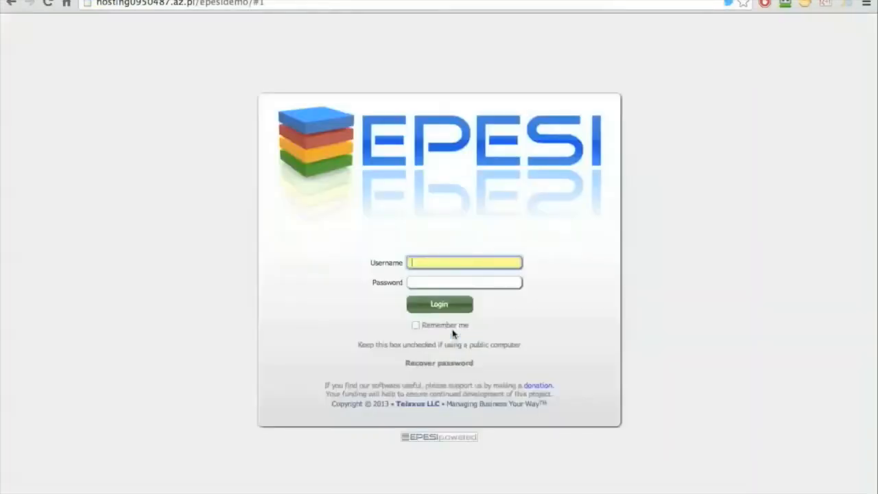
type("jtylek")
key("Tab")
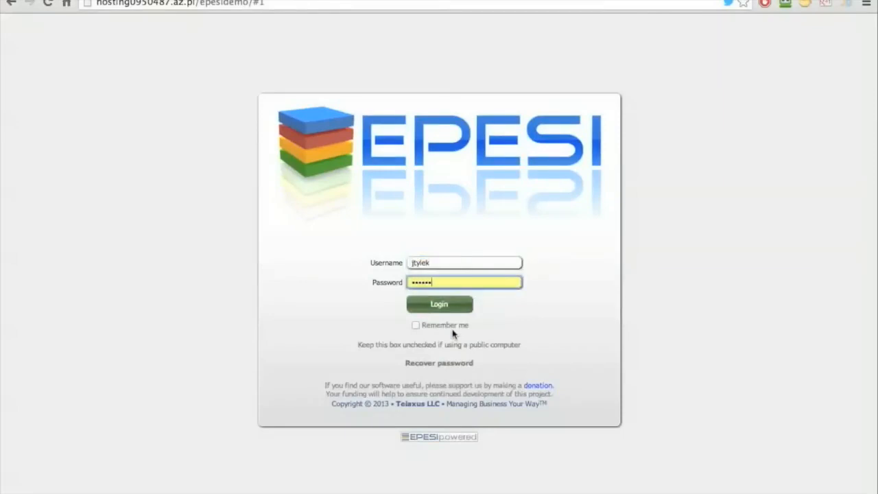
left_click(454, 305)
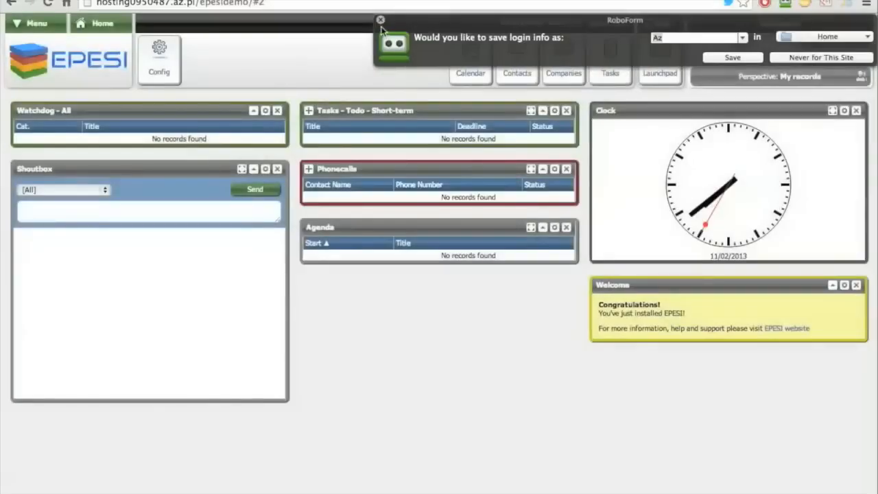
- Dismiss the RoboForm save-login bar and show the EPESI Companies list
left_click(381, 21)
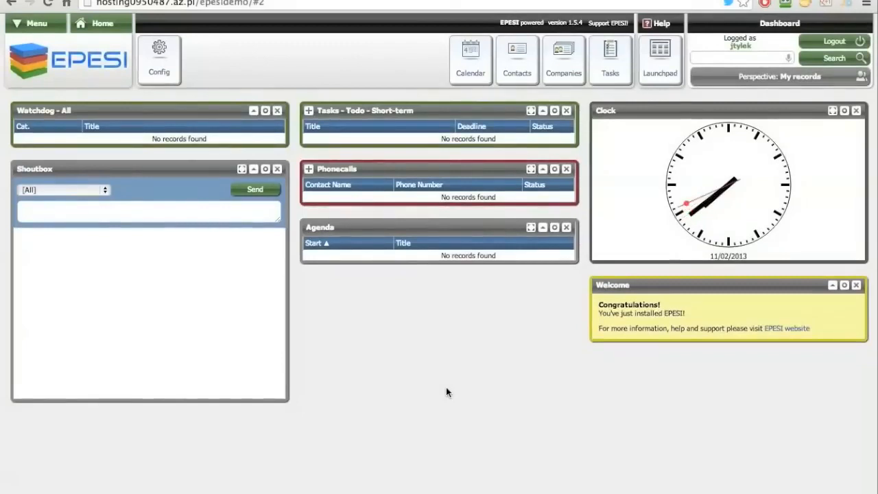
left_click(557, 77)
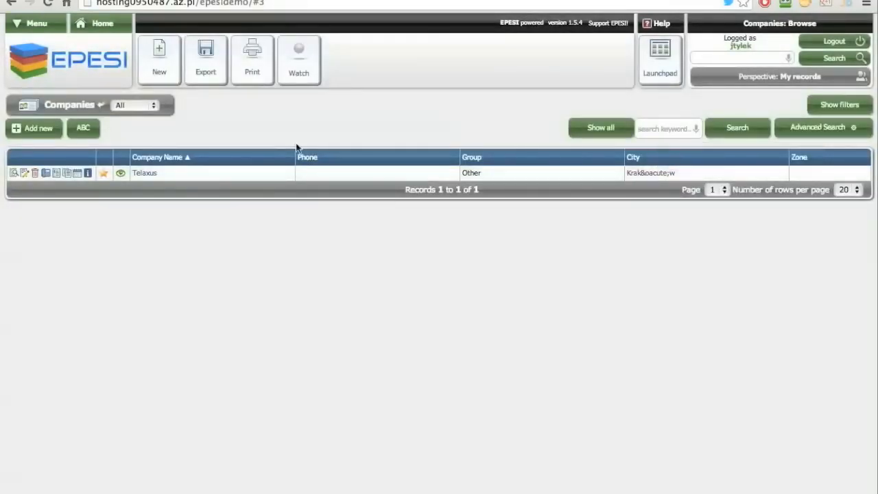
- Rename Telaxus to Telaxus LLC, add its phone number, fix the city to Kraków, save and view it
left_click(24, 174)
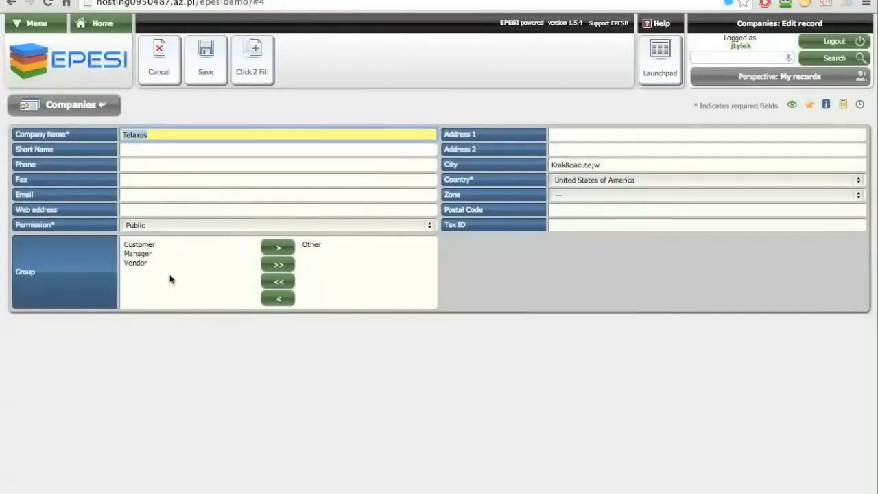
type("Te")
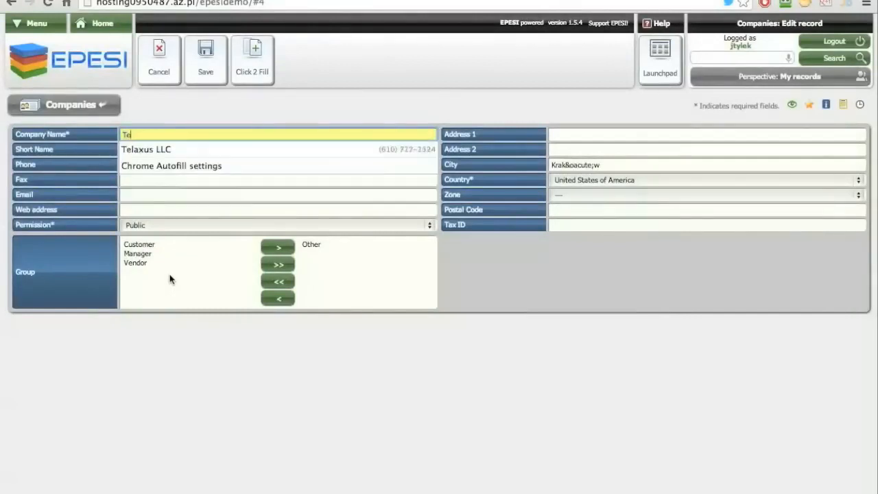
type("laxus LLC")
key("Tab")
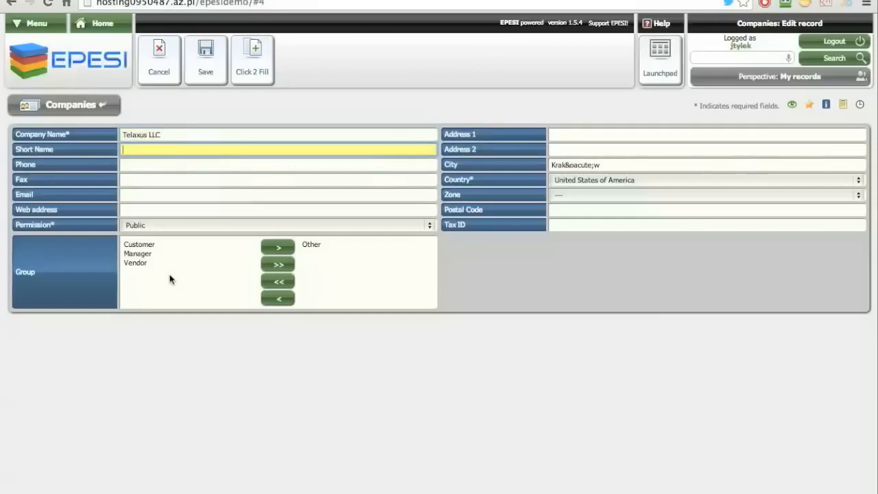
key("Tab")
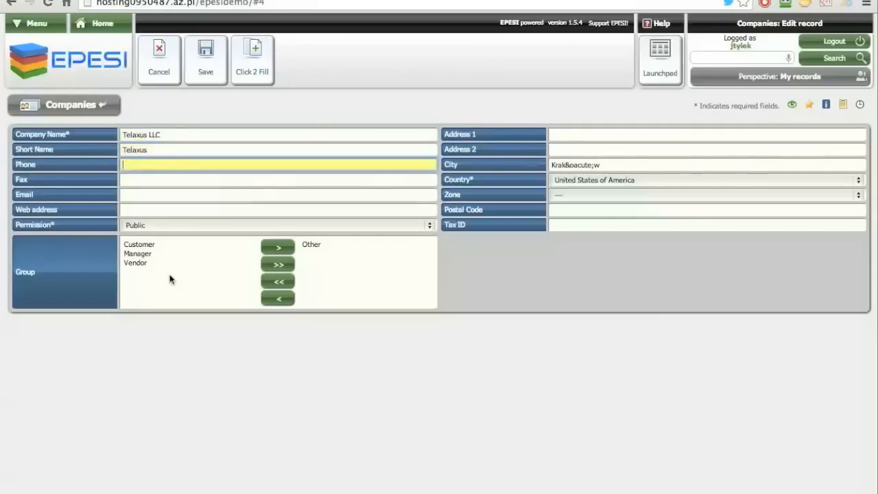
type("610-123-4567")
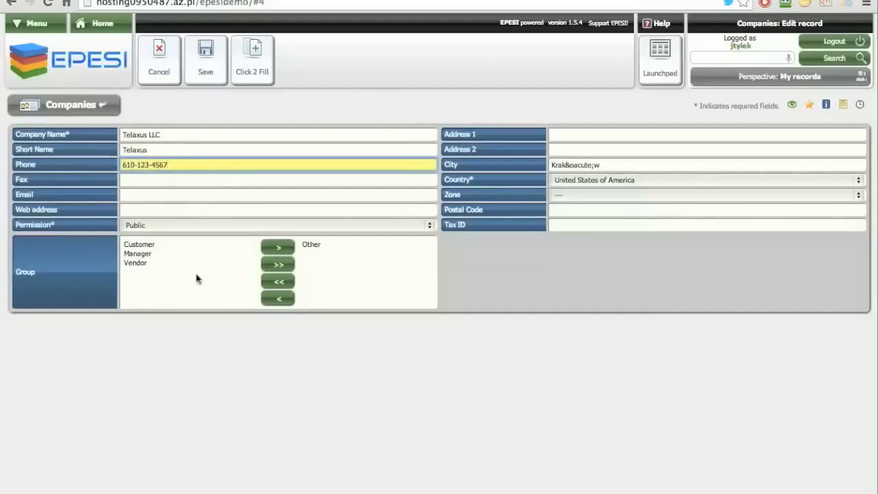
left_click_drag(624, 168, 509, 164)
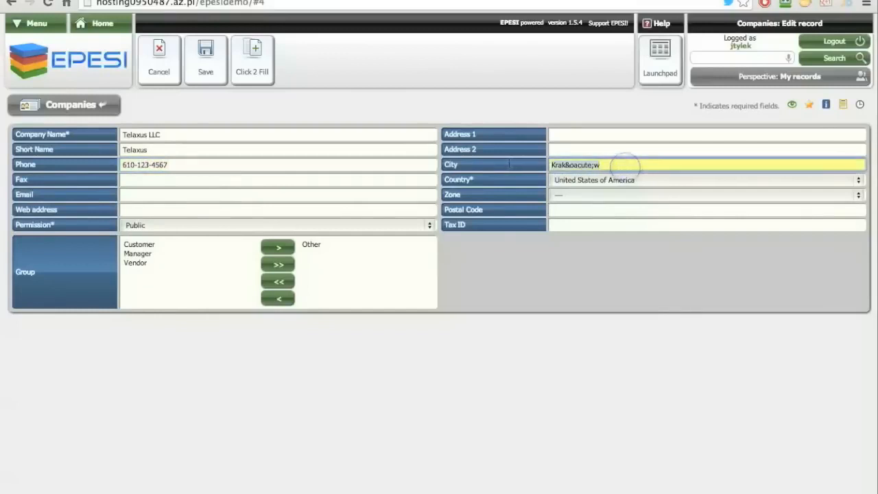
type("Krk")
key("BackSpace")
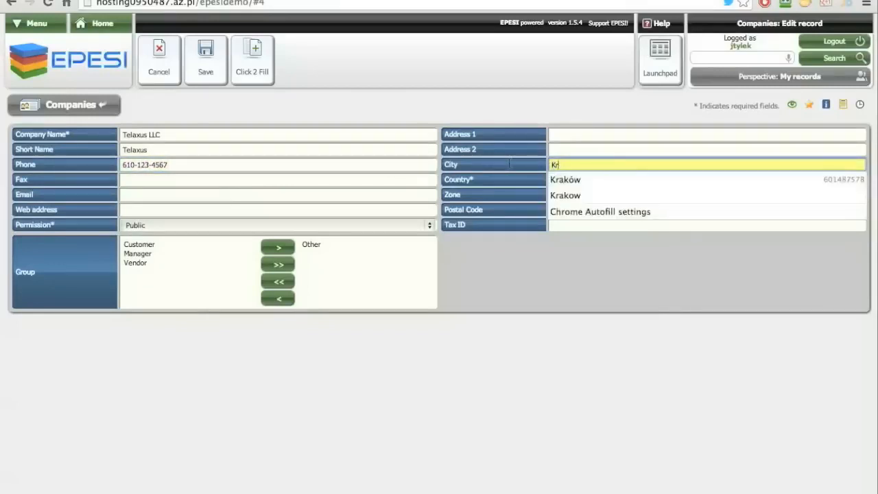
type("aków")
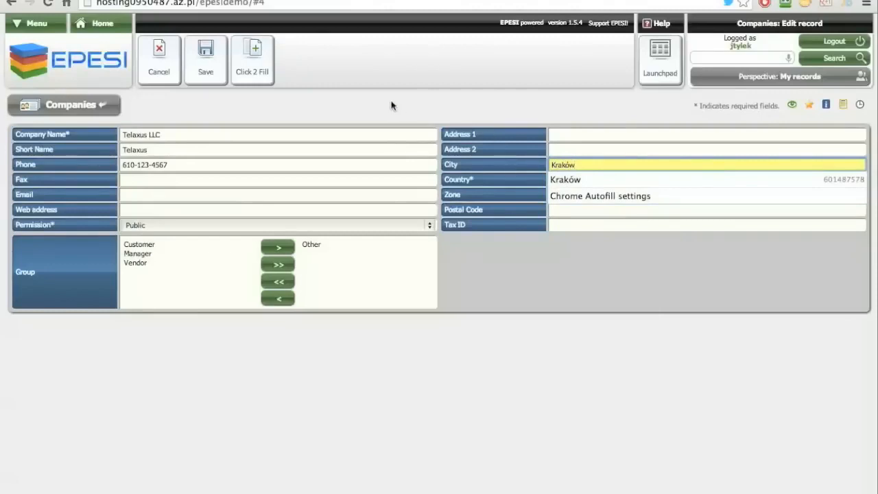
left_click(219, 62)
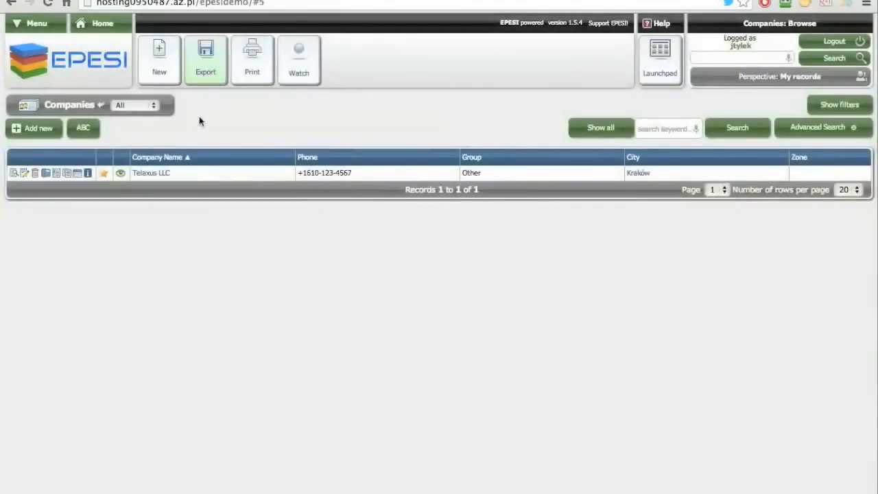
left_click(162, 174)
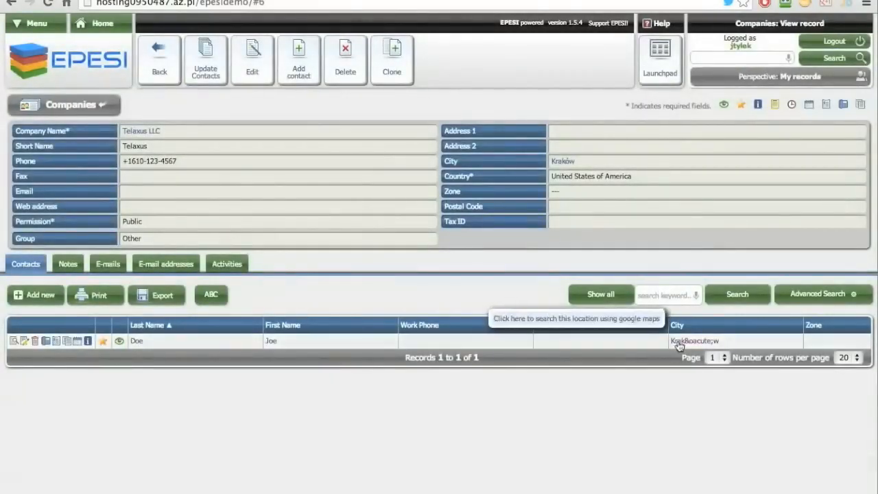
- Copy the company's address fields into its contact so the city reads Kraków, then go Home
left_click(139, 340)
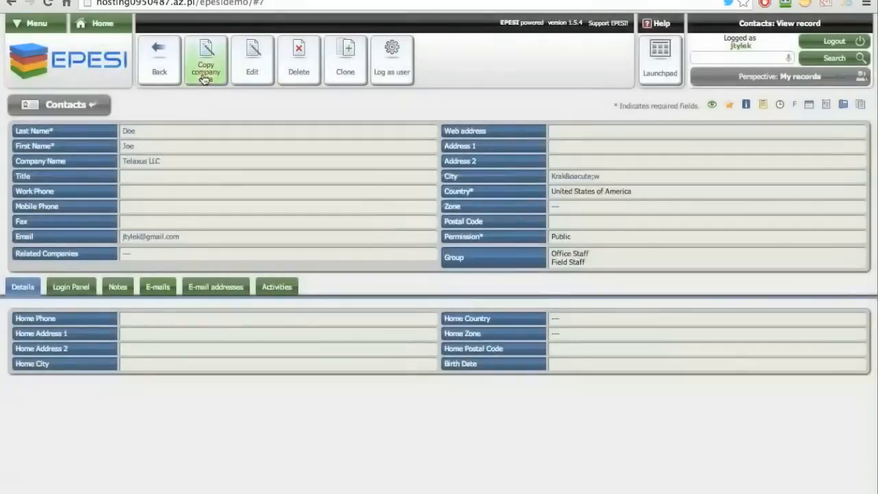
left_click(204, 79)
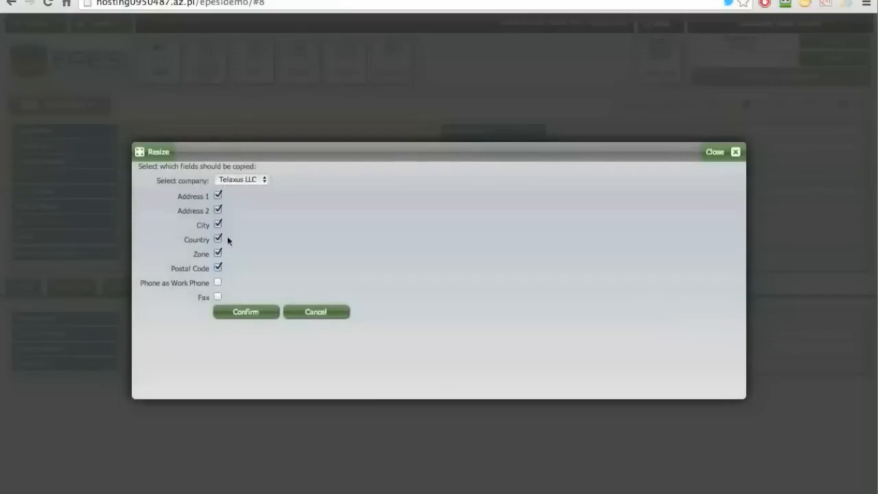
left_click(243, 311)
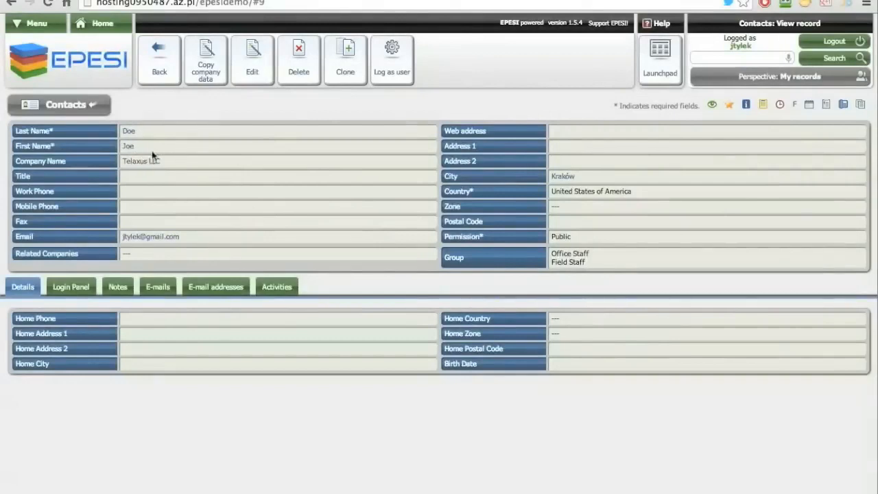
left_click(118, 27)
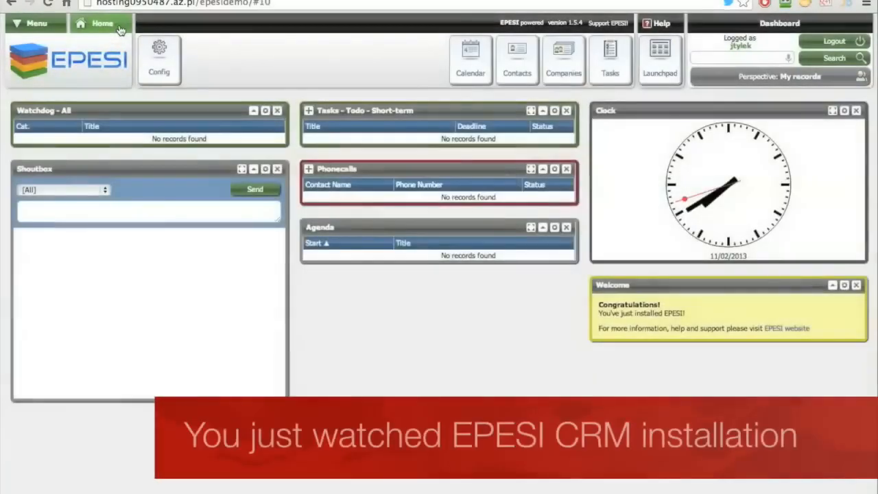